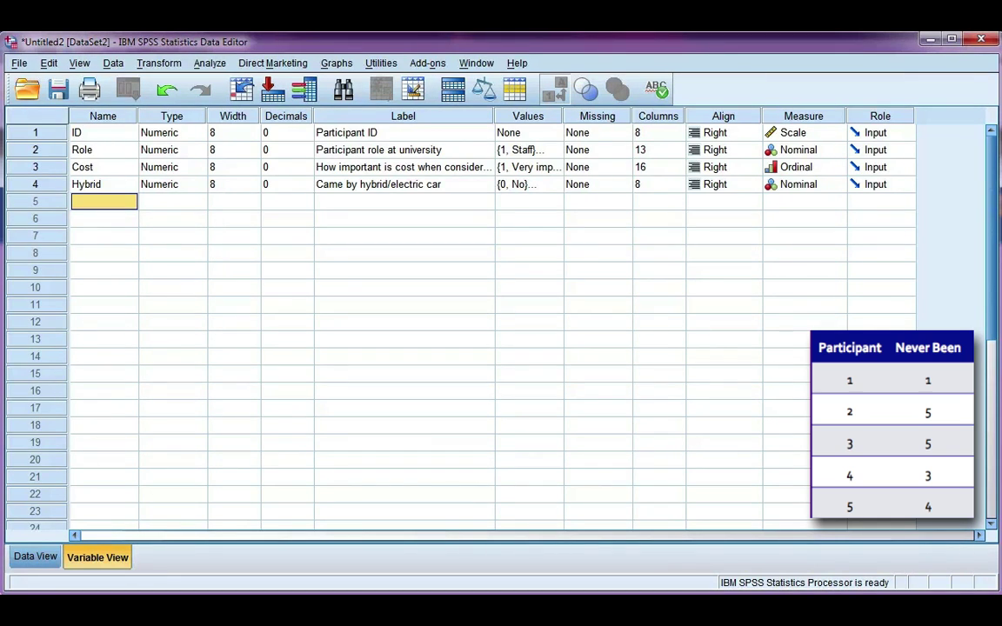
Step: Name the fifth variable NeverBeen and set its decimals to 0
type("NeverBeen")
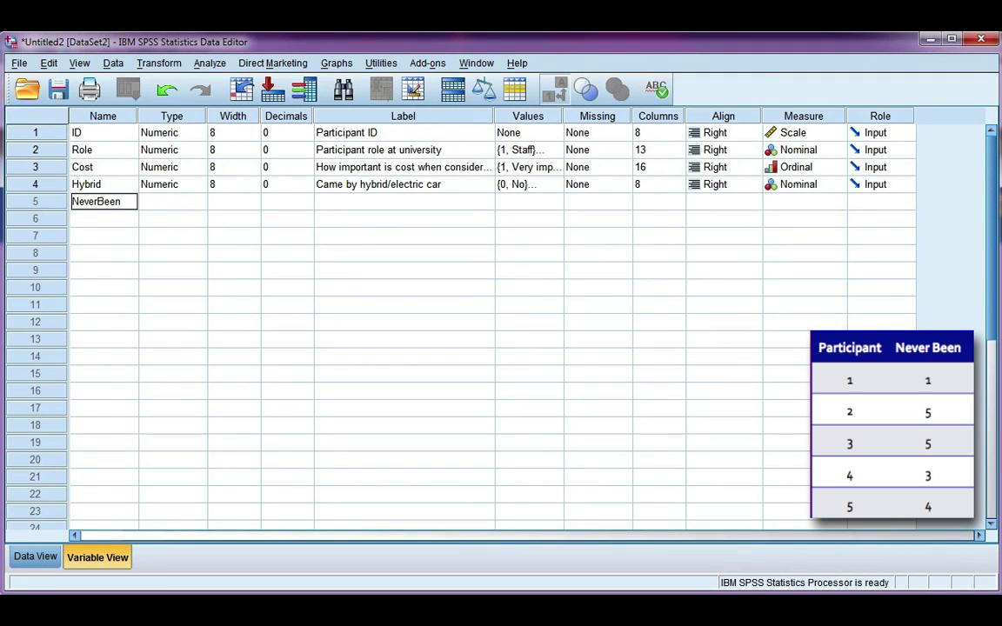
left_click(880, 201)
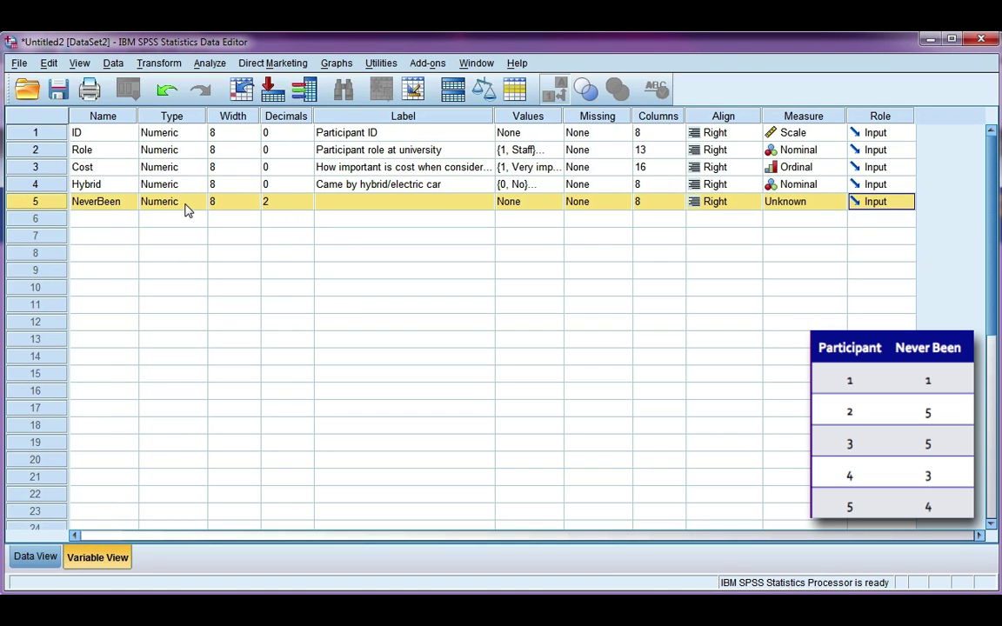
left_click(309, 208)
left_click(306, 205)
left_click(306, 205)
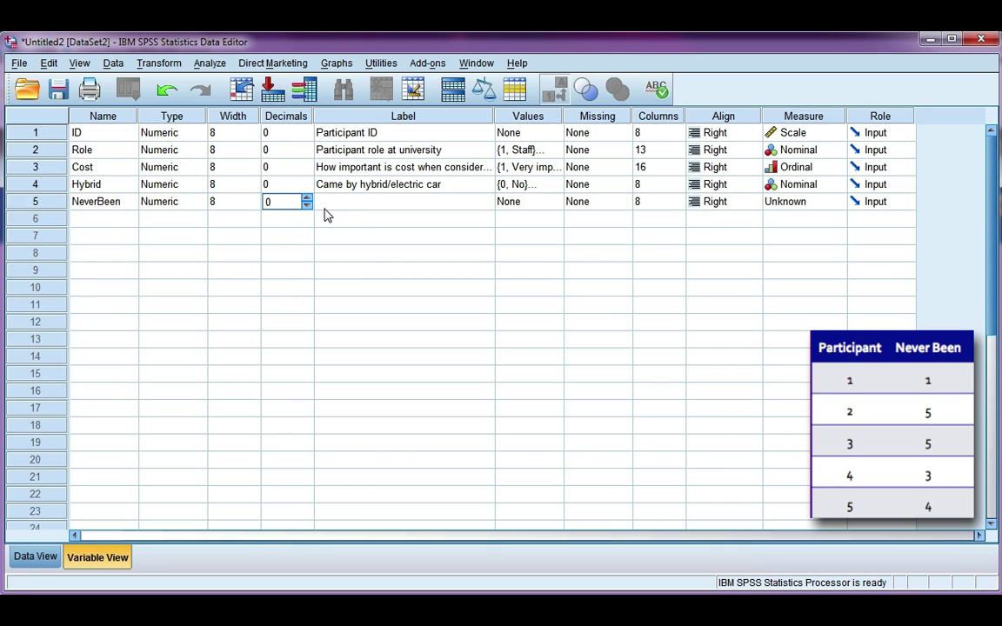
left_click(346, 207)
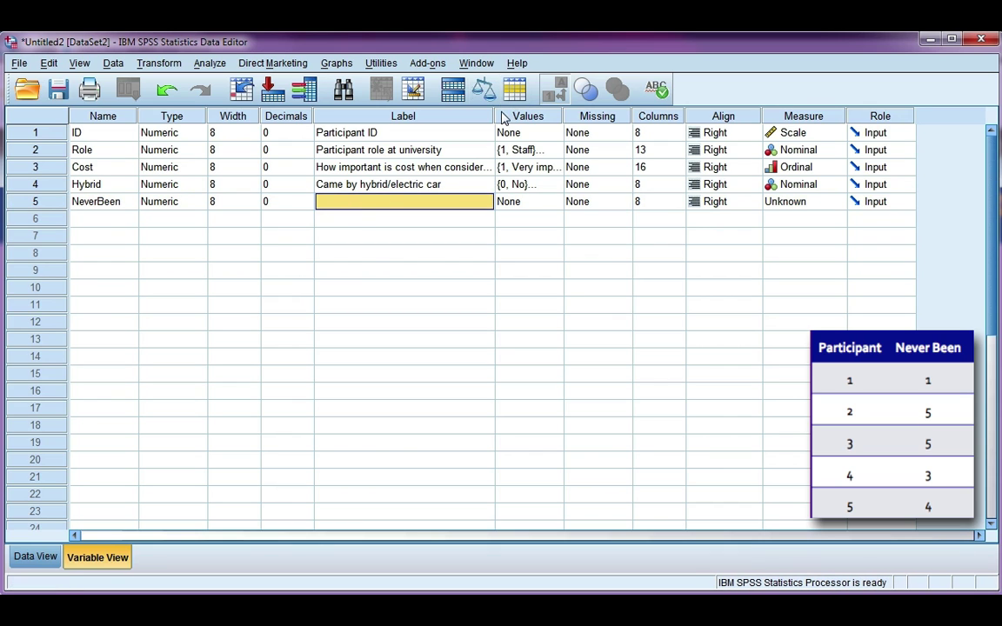
Step: Widen the Label column and label NeverBeen "I've never been before"
left_click_drag(494, 114, 568, 115)
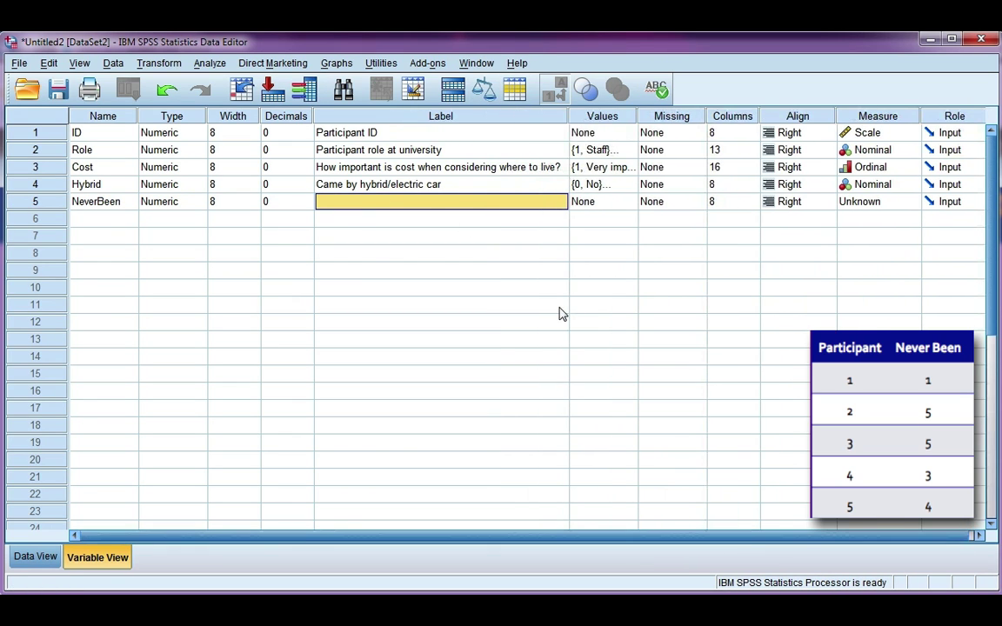
type("I've ne")
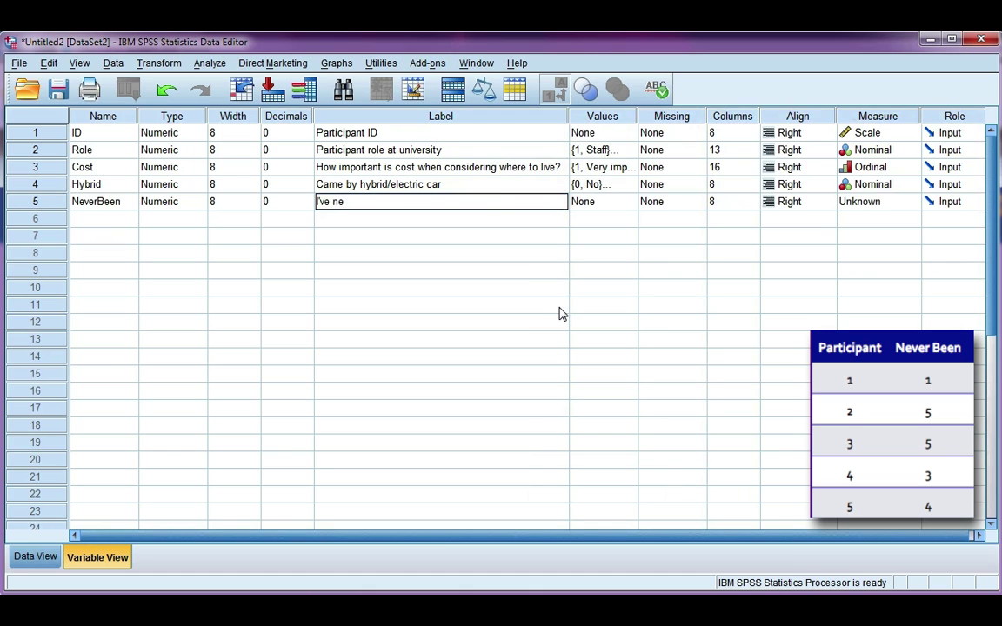
type("ver been before")
key("Return")
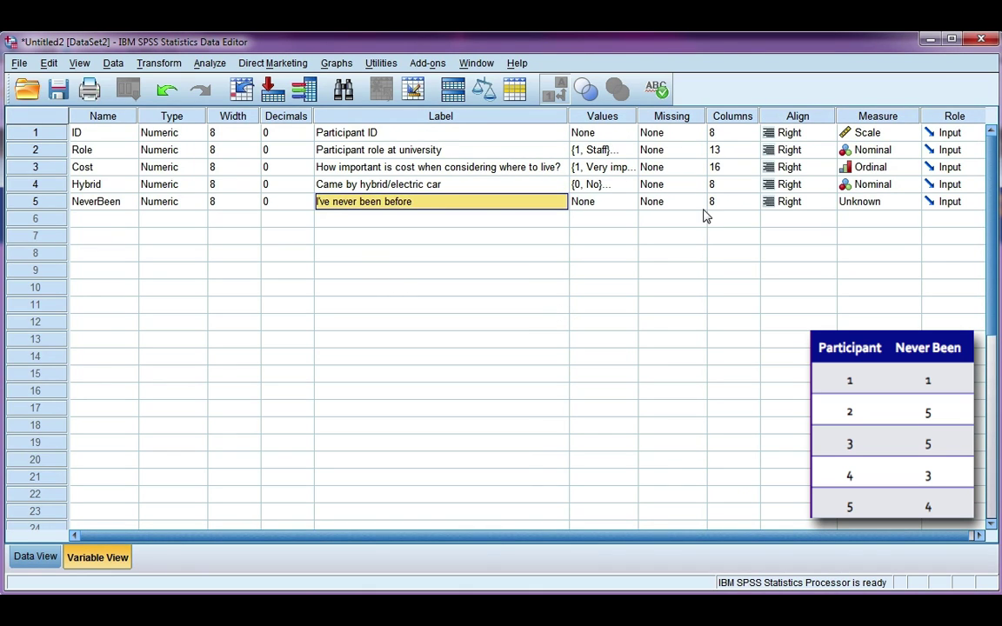
Step: Add NeverBeen value labels 1 = Most important and 2 = 2nd choice
left_click(634, 207)
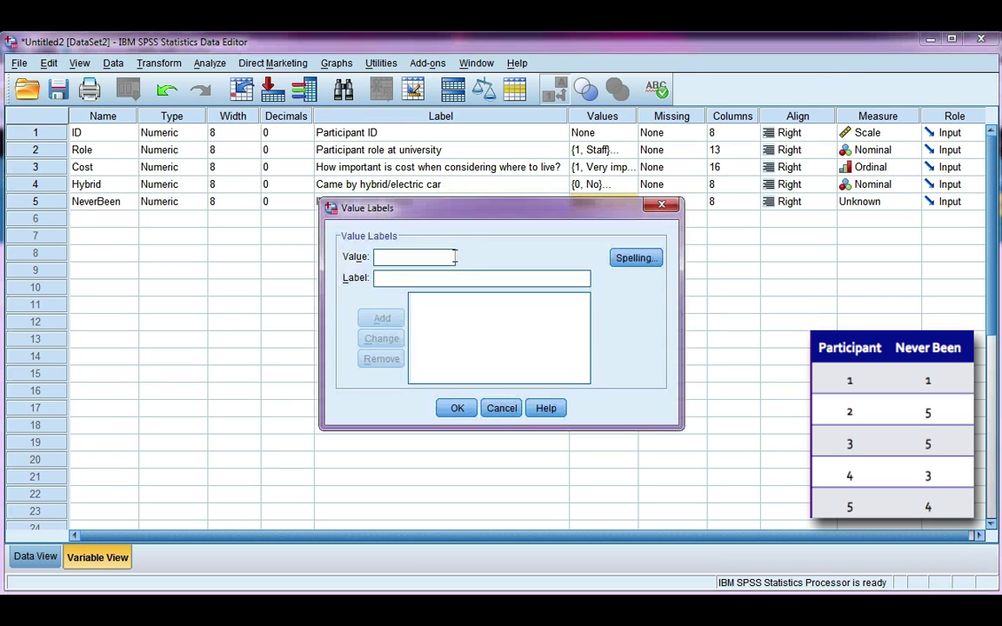
type("1")
key("Tab")
type("M")
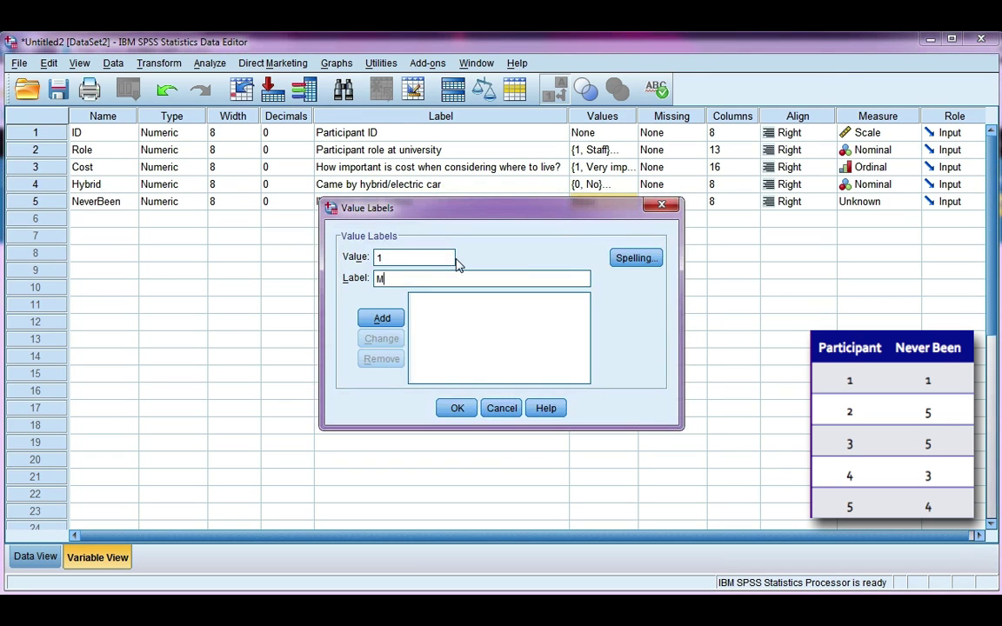
type("ost important")
key("Return")
type("2")
key("Tab")
type("2")
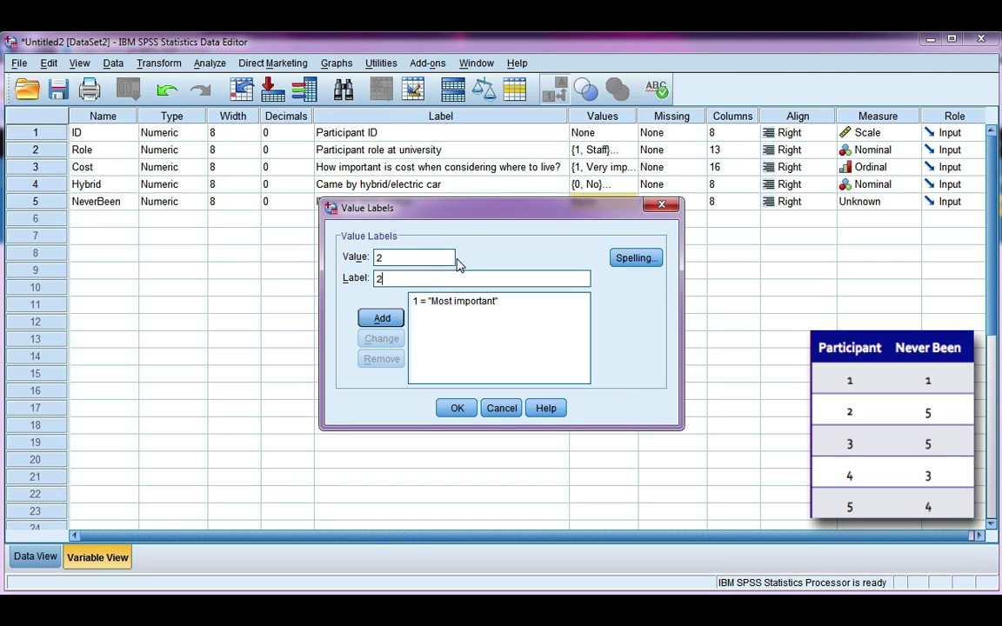
type("nd choice")
key("Tab")
key("Return")
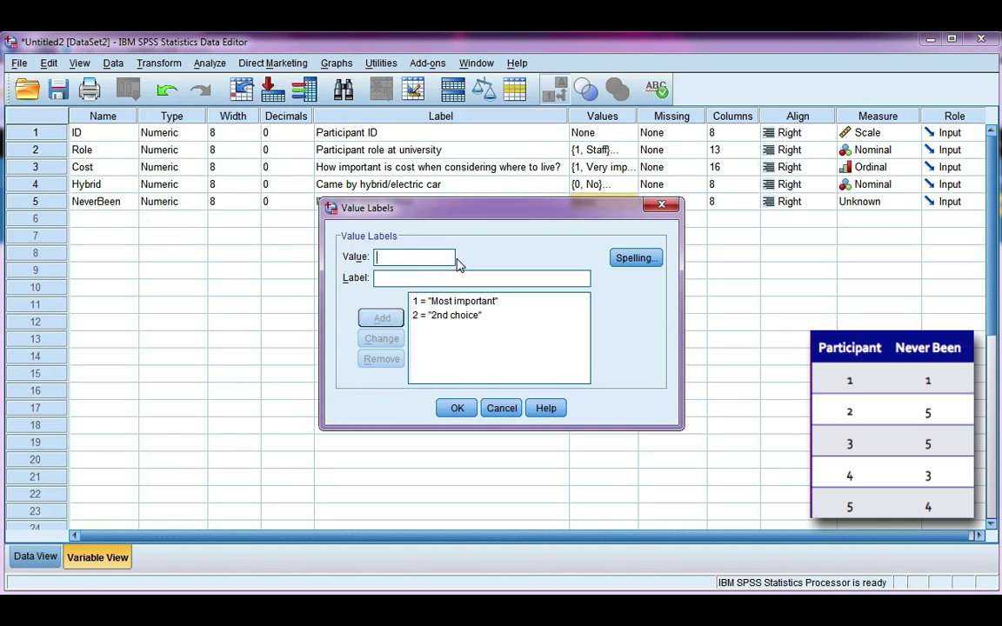
Step: Add value labels 3 = 3rd choice and 4 = 4th choice
type("3")
key("Tab")
type("3rd choice")
key("Tab")
key("Return")
type("4")
key("Tab")
type("4th choice")
key("Return")
Step: Add 5 = Least important and review the five label entries in the list
type("5")
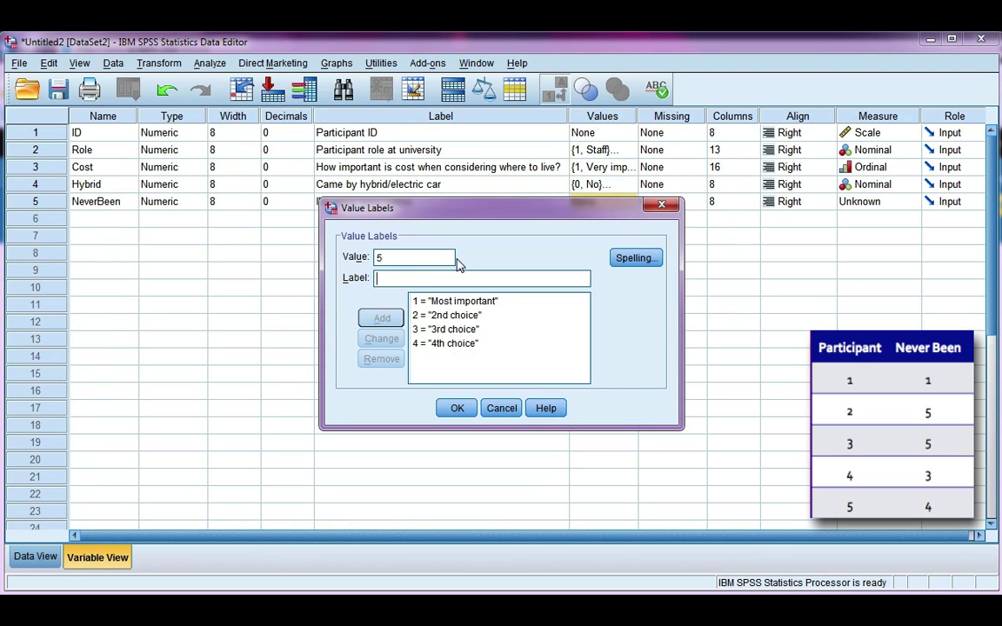
key("Tab")
type("Least important")
key("Tab")
key("Return")
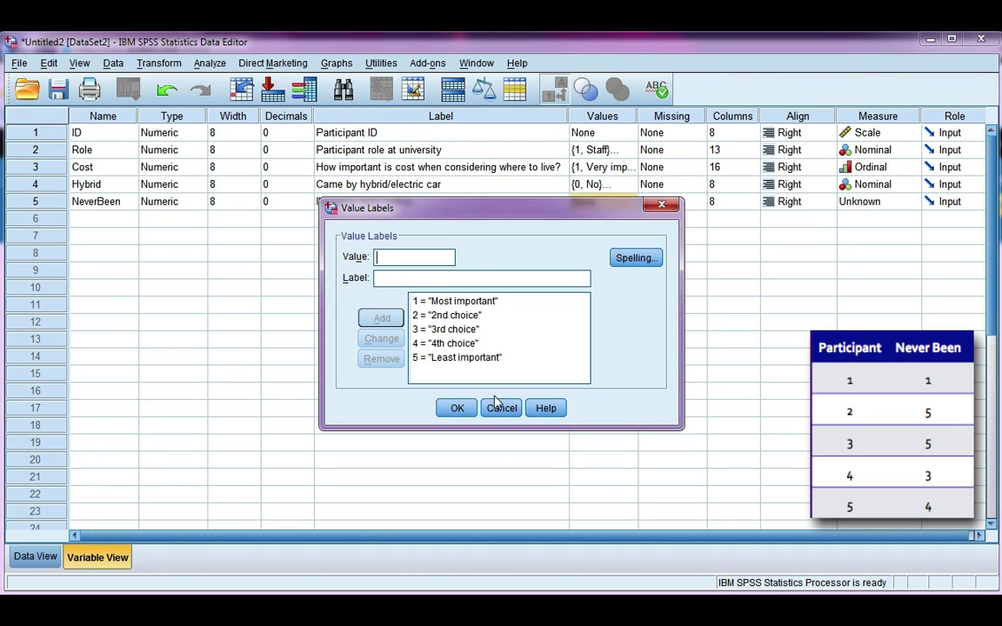
left_click(440, 357)
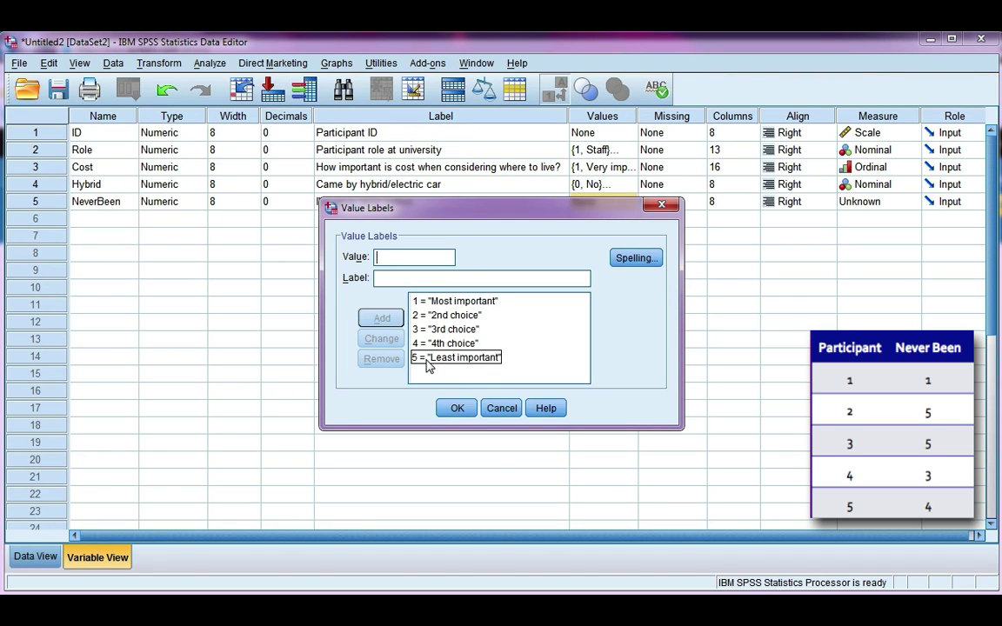
key("Up")
key("Down")
key("Up")
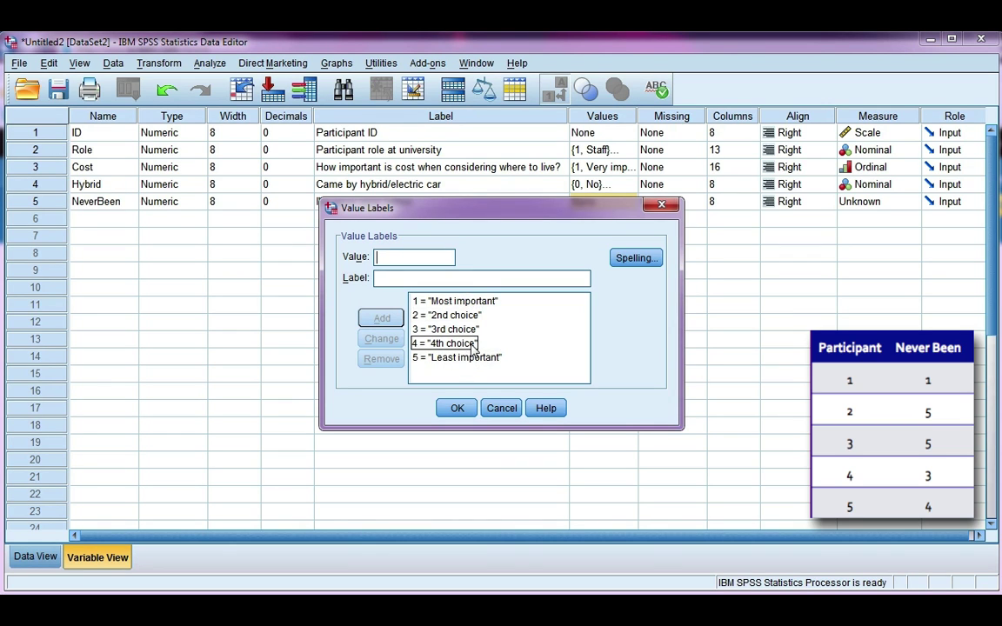
left_click(481, 374)
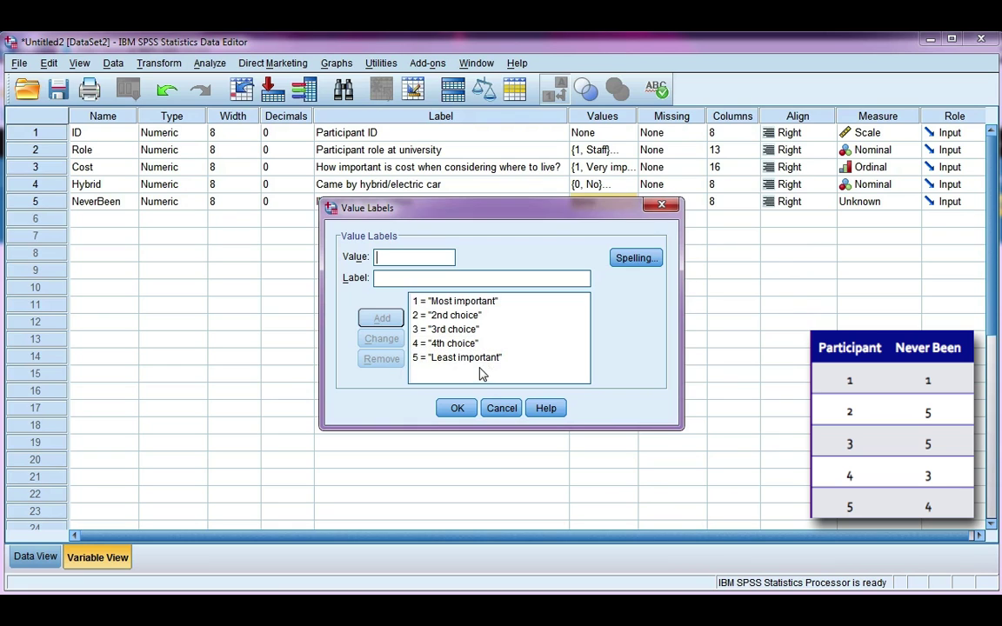
Step: Confirm the five value labels and make NeverBeen's measurement level Ordinal
left_click(470, 408)
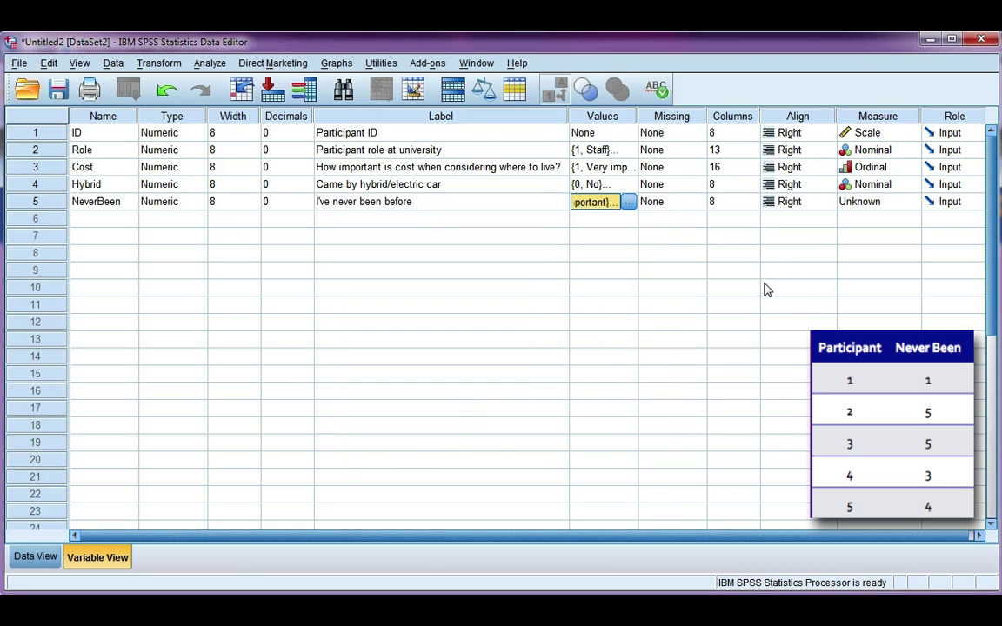
left_click(671, 204)
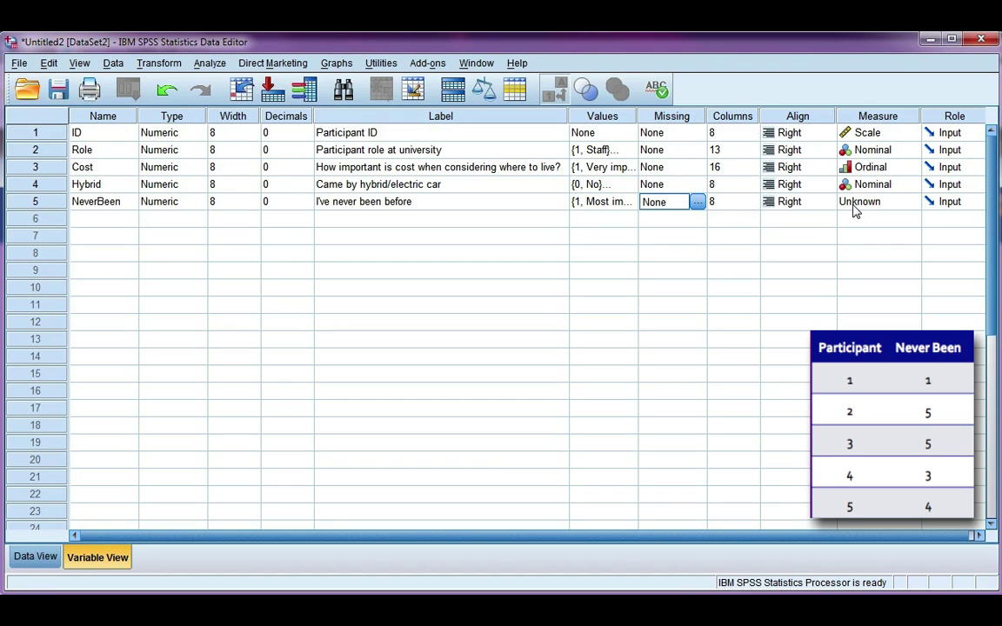
left_click(911, 203)
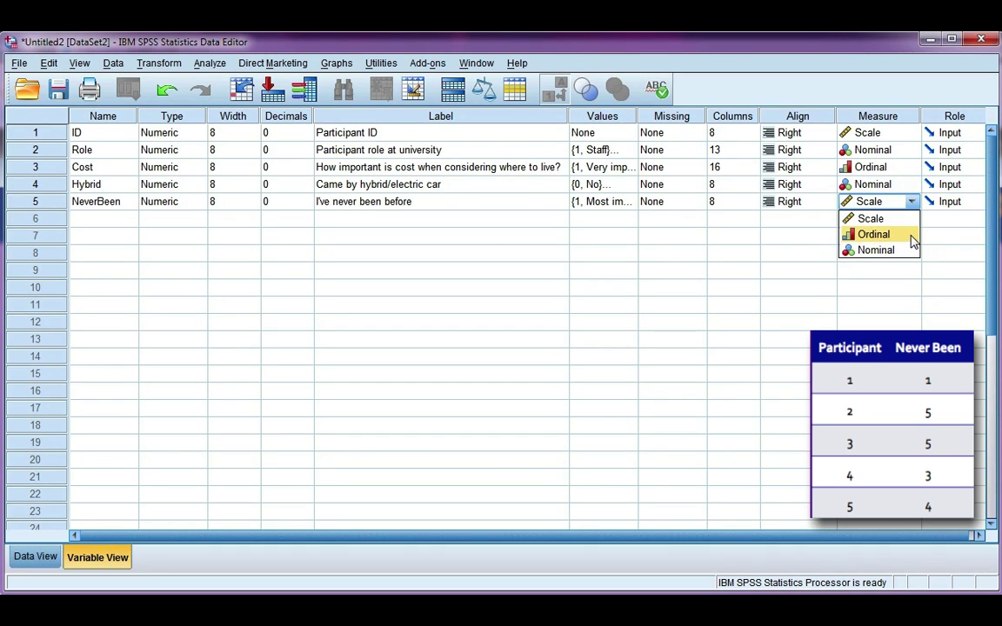
left_click(912, 242)
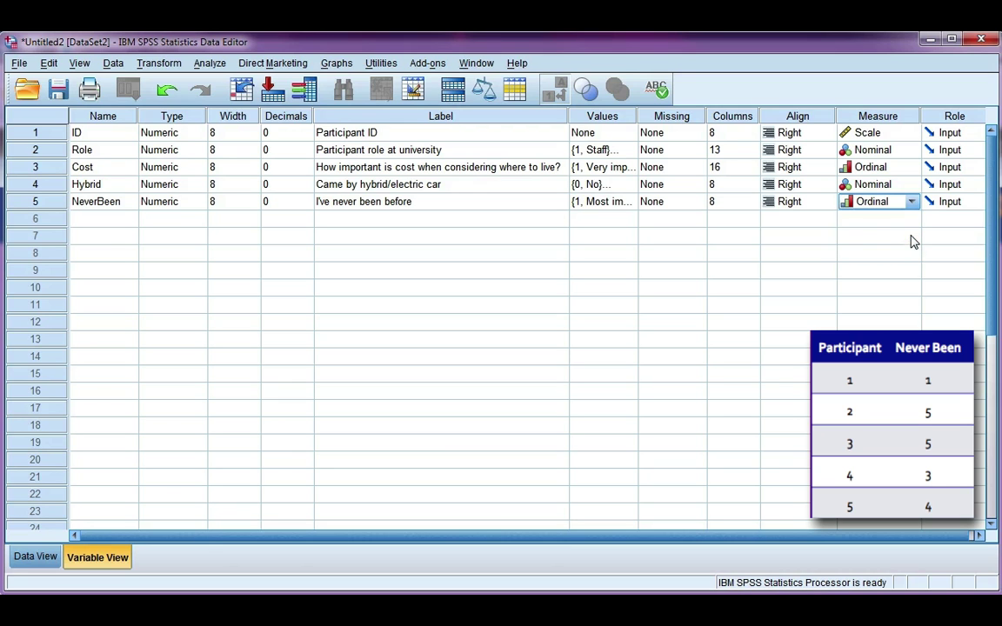
Step: In Data View, enter NeverBeen ranks 1, 5, 5 and 3 for participants 1–4
left_click(35, 565)
left_click(453, 159)
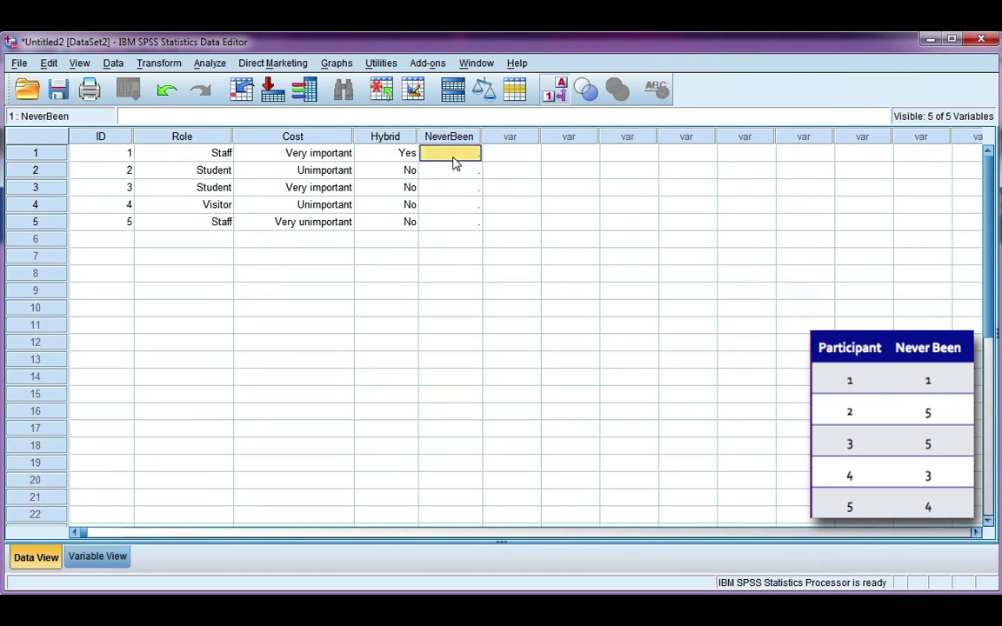
type("1")
key("Return")
type("5")
key("Return")
type("5")
key("Return")
type("3")
key("Return")
Step: Widen the NeverBeen column and correct participant 5's rank from 44 to 4
type("44")
key("Return")
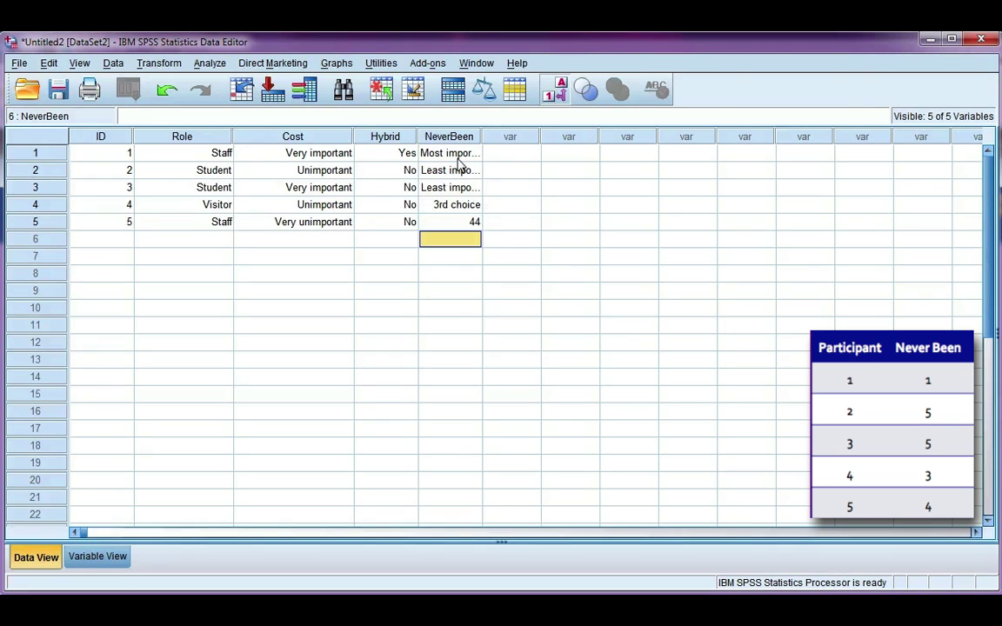
left_click_drag(482, 137, 522, 137)
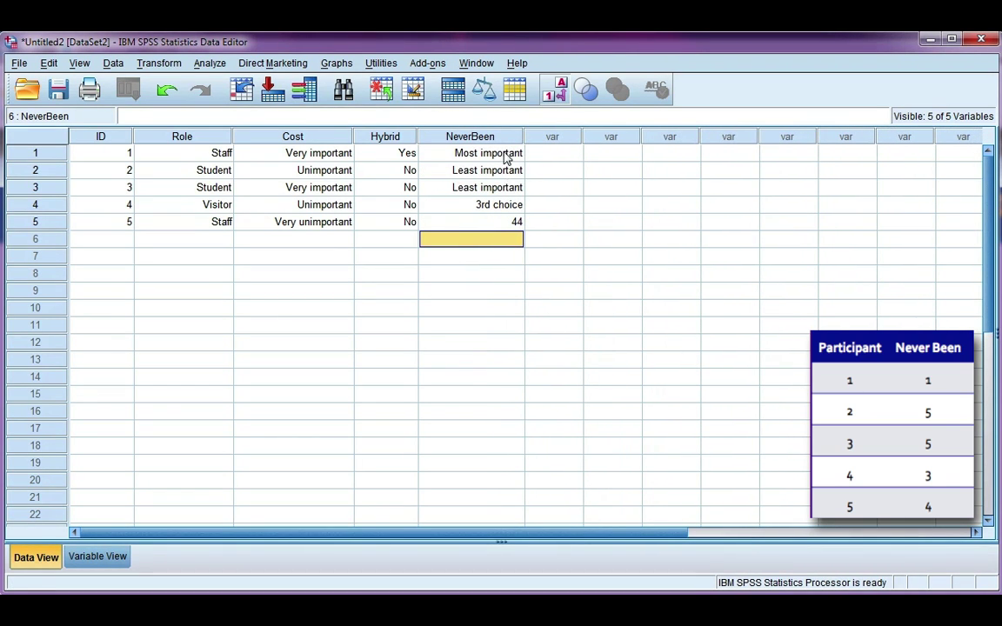
left_click(509, 224)
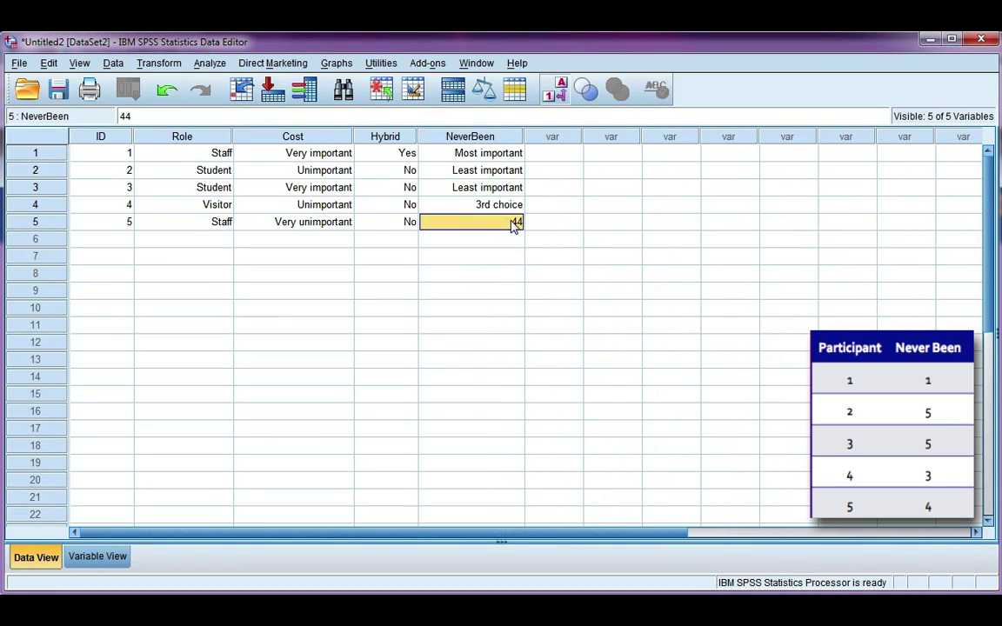
type("4")
key("Return")
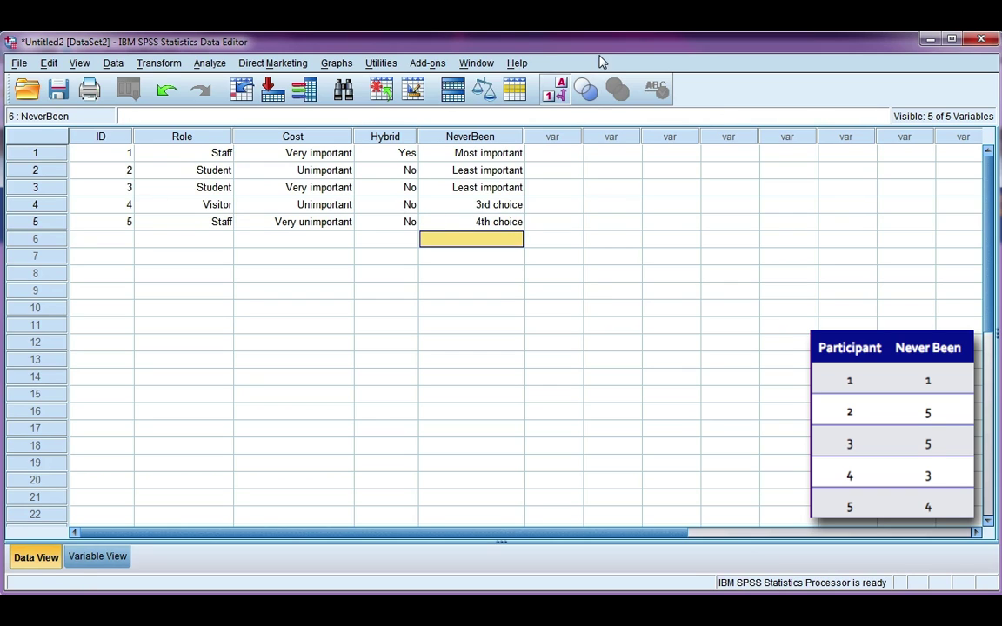
left_click(554, 96)
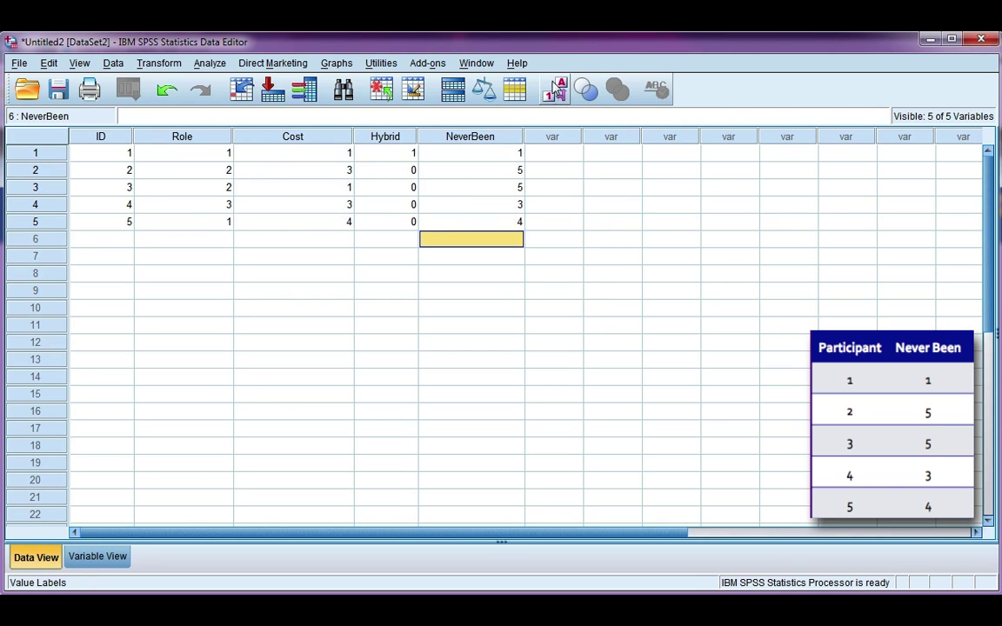
left_click(555, 92)
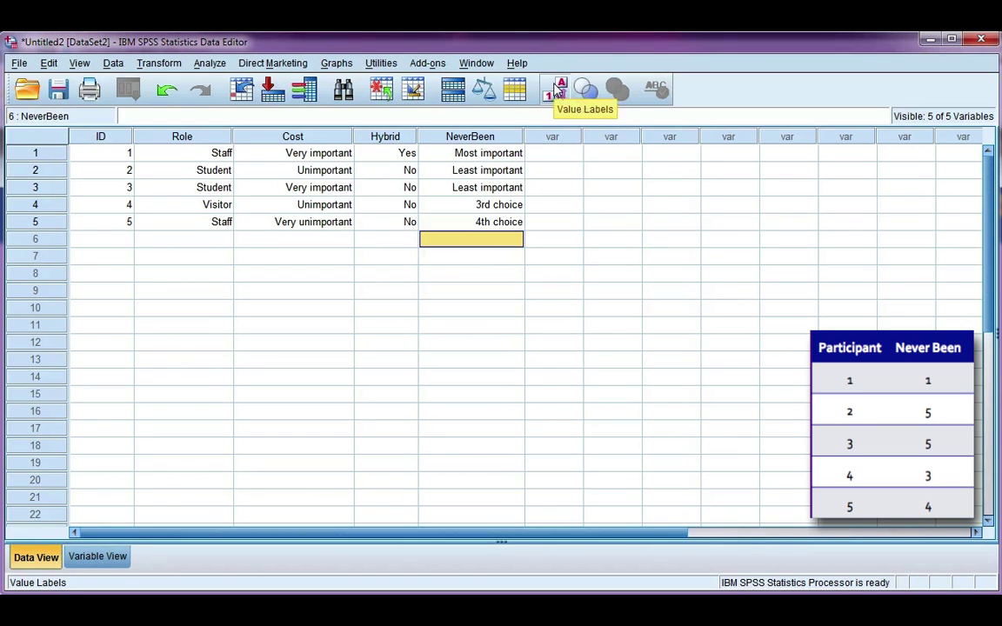